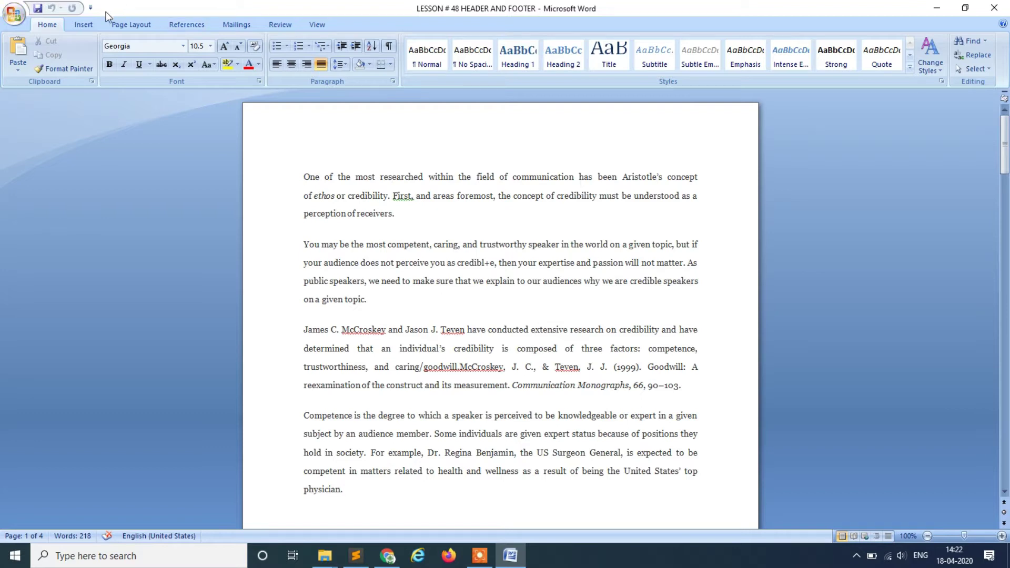
# Step: Show the Insert commands and preview the Footer gallery, closing it without choosing a design
pyautogui.click(84, 24)
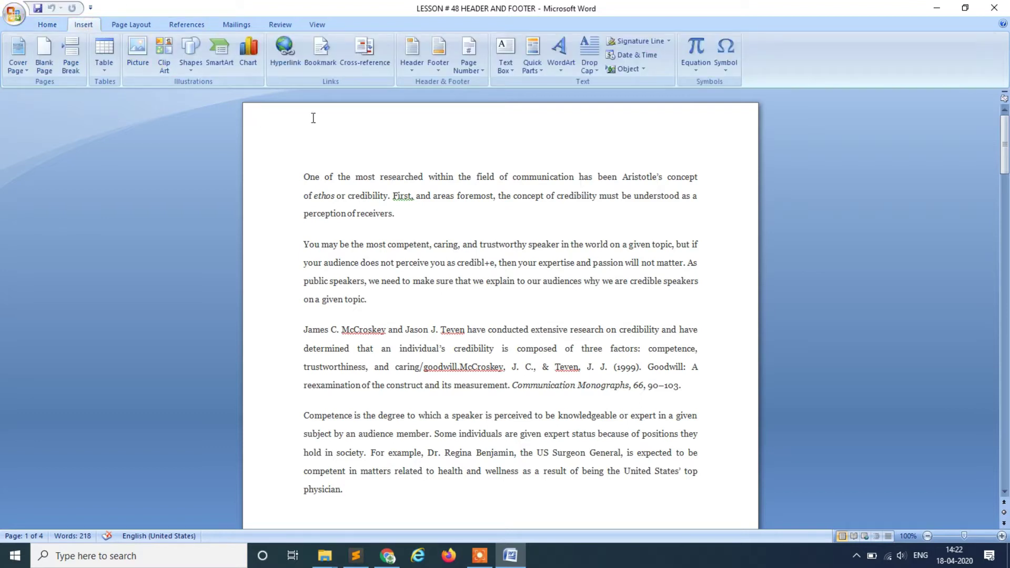
pyautogui.click(439, 71)
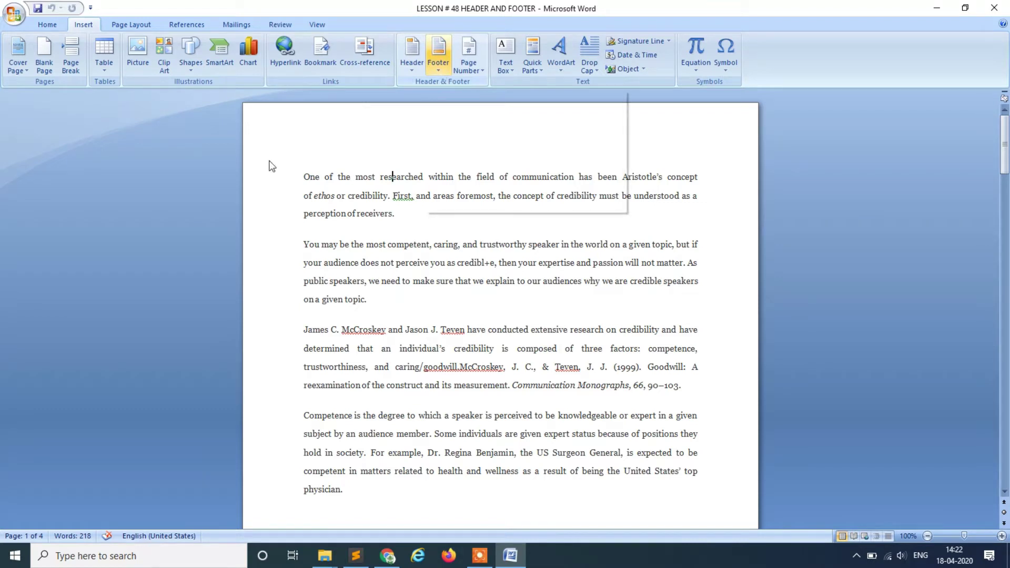
pyautogui.click(257, 198)
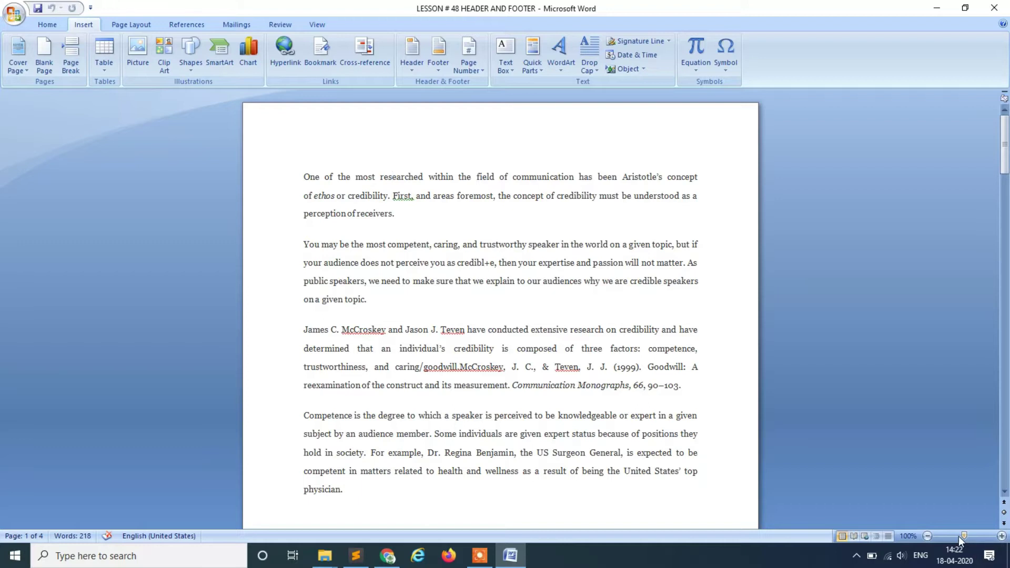
pyautogui.moveTo(965, 536); pyautogui.dragTo(956, 536)
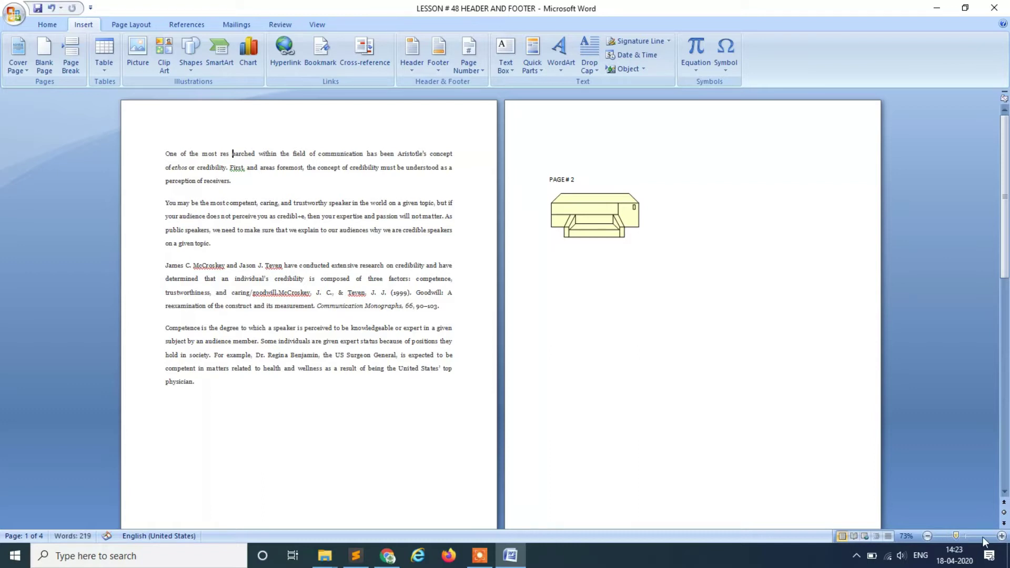
pyautogui.click(948, 537)
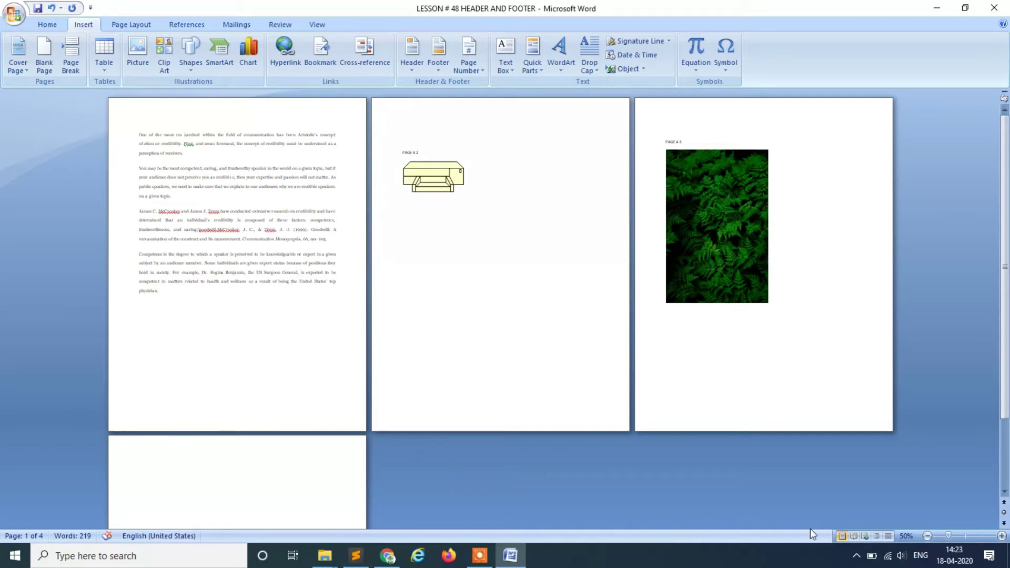
pyautogui.click(964, 535)
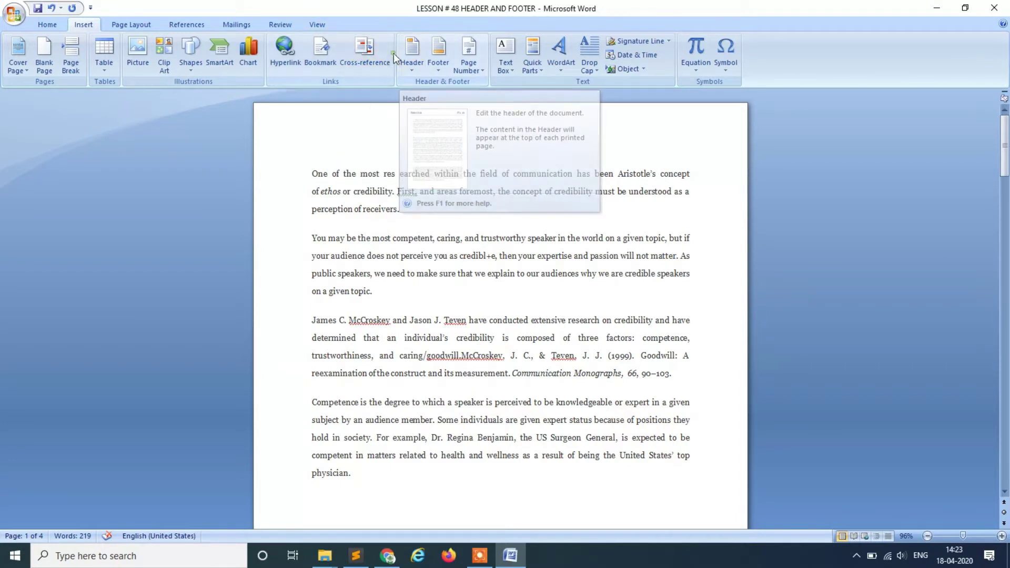
# Step: Insert a Blank header and type 'THIS IS CALLED HEADER' into it
pyautogui.click(406, 66)
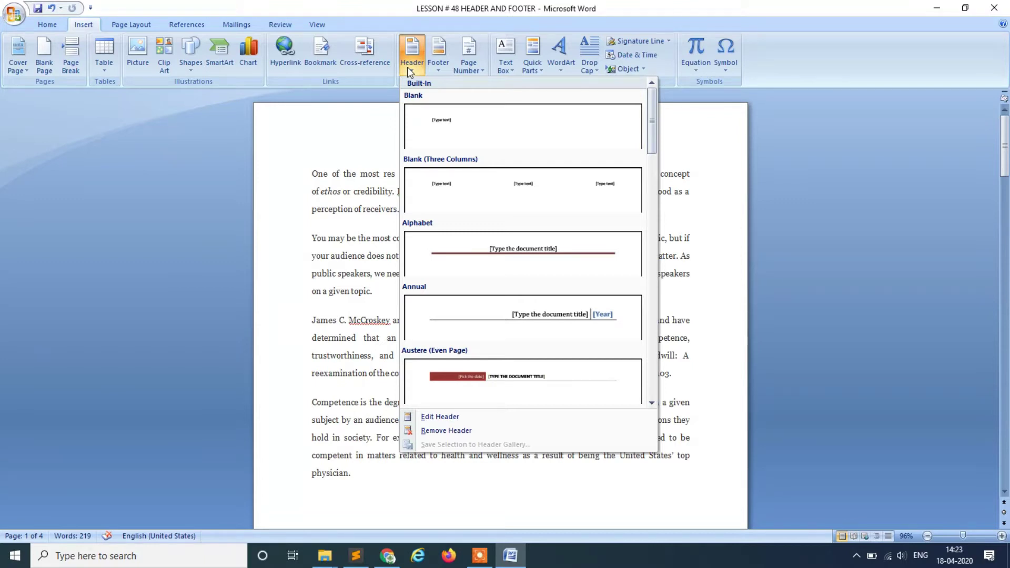
pyautogui.click(443, 120)
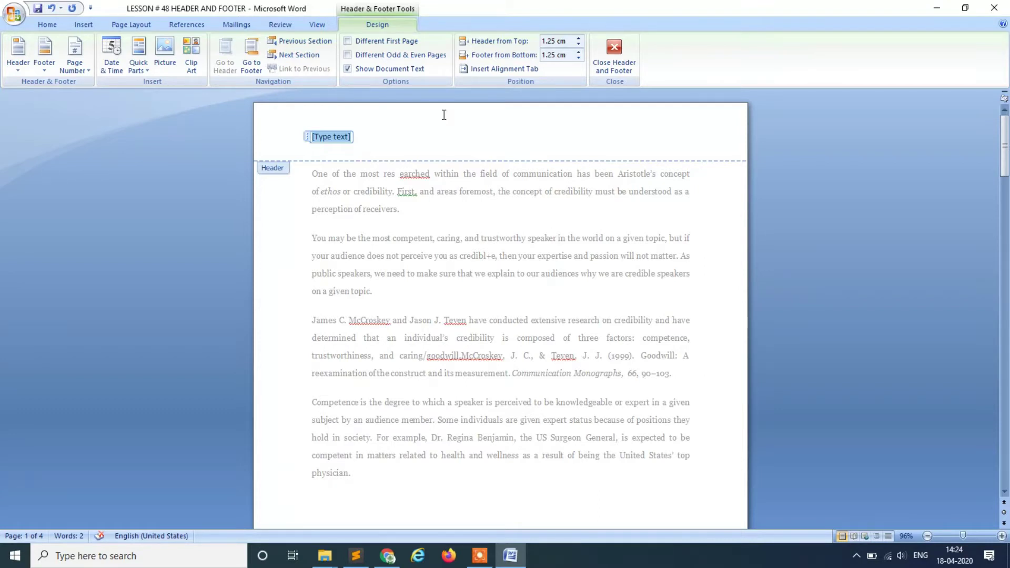
pyautogui.write('THIS')
pyautogui.press('BackSpace')
pyautogui.press('BackSpace')
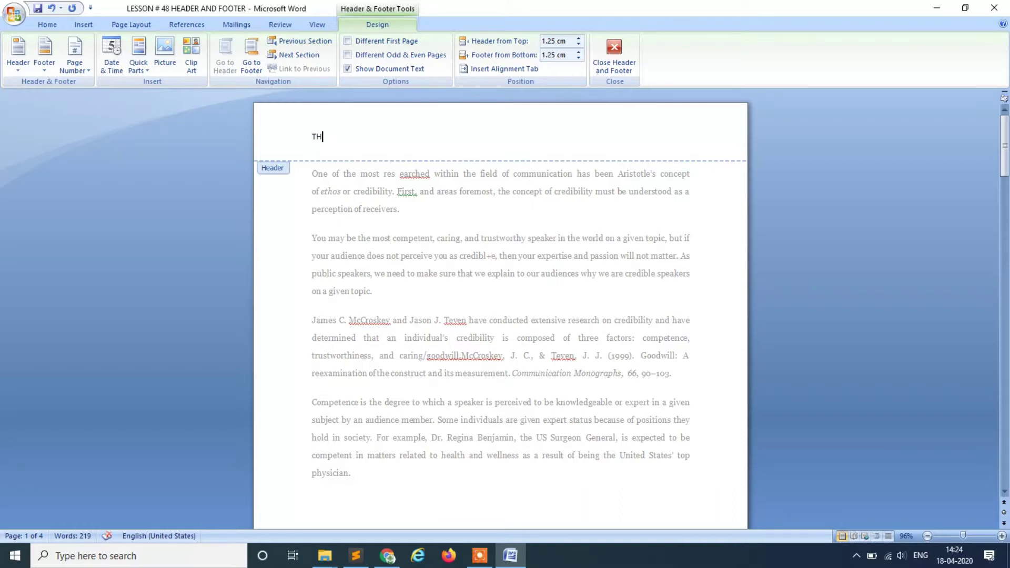
pyautogui.write('IS IS CALLED HEADER')
# Step: Close the header, reopen it for editing, then exit back to the body text
pyautogui.doubleClick(394, 207)
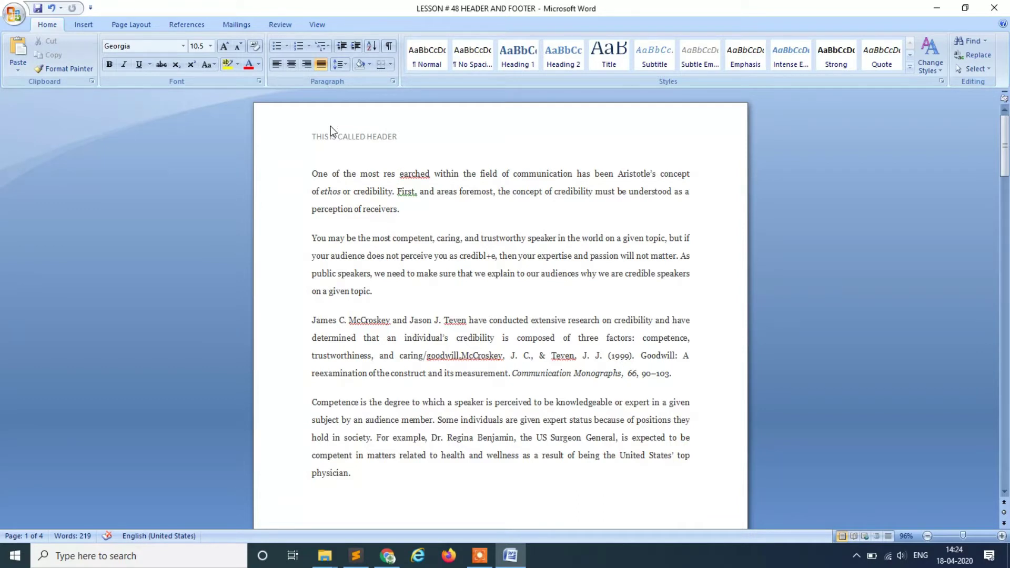
pyautogui.doubleClick(330, 127)
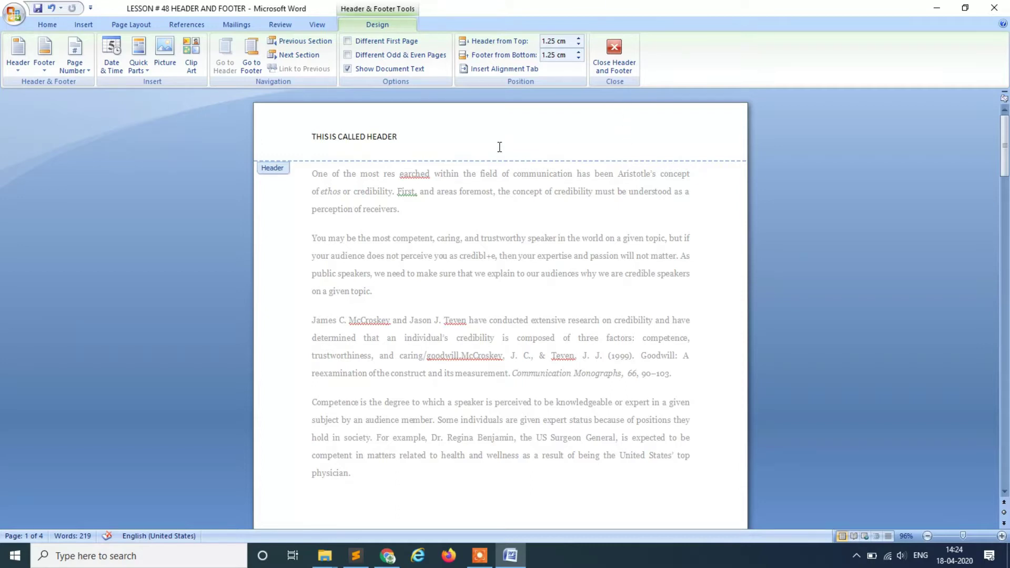
pyautogui.press('Escape')
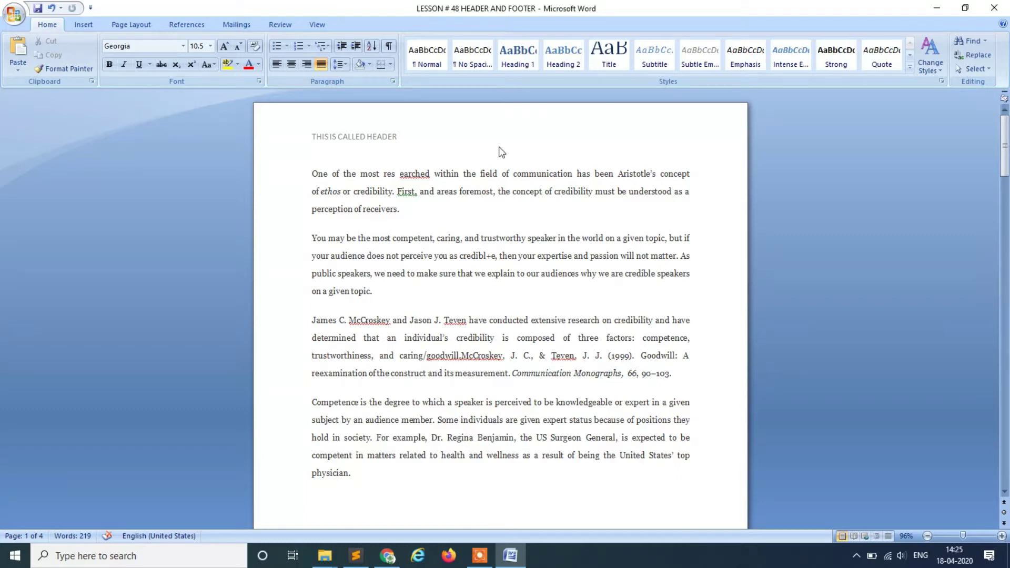
pyautogui.hotkey('ctrl', 'z')
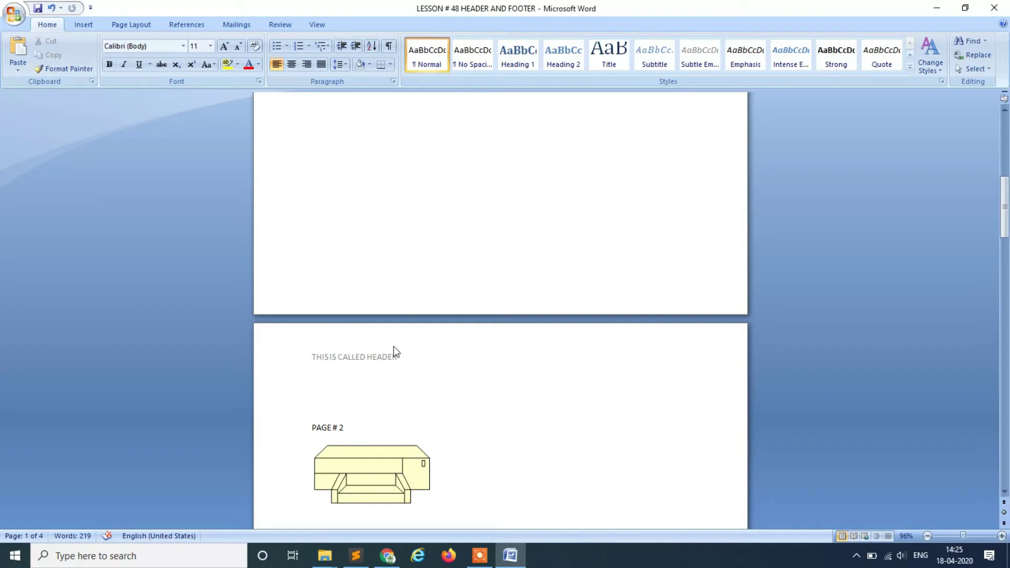
pyautogui.hotkey('ctrl', 'y')
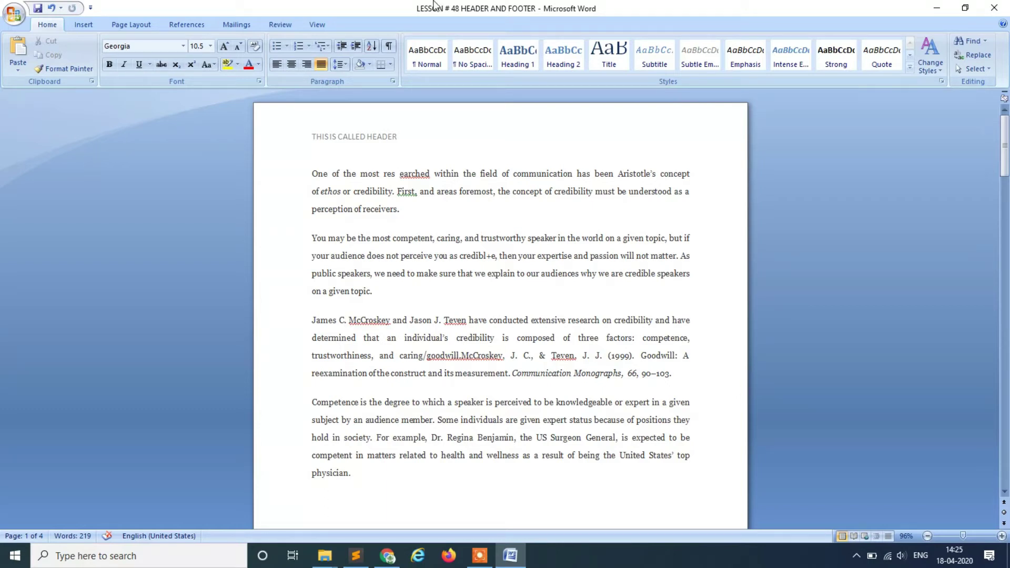
pyautogui.rightClick(356, 126)
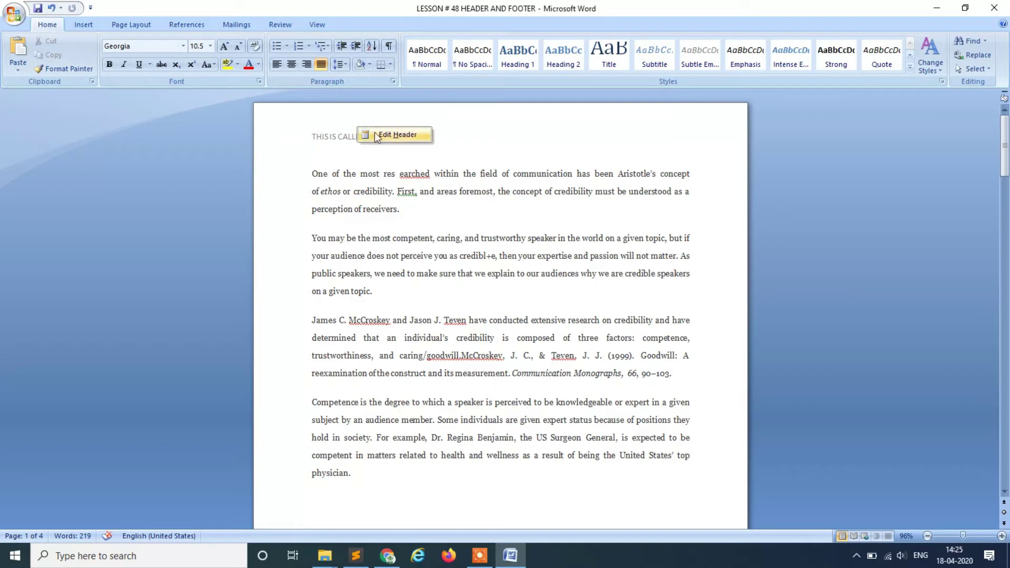
pyautogui.click(375, 135)
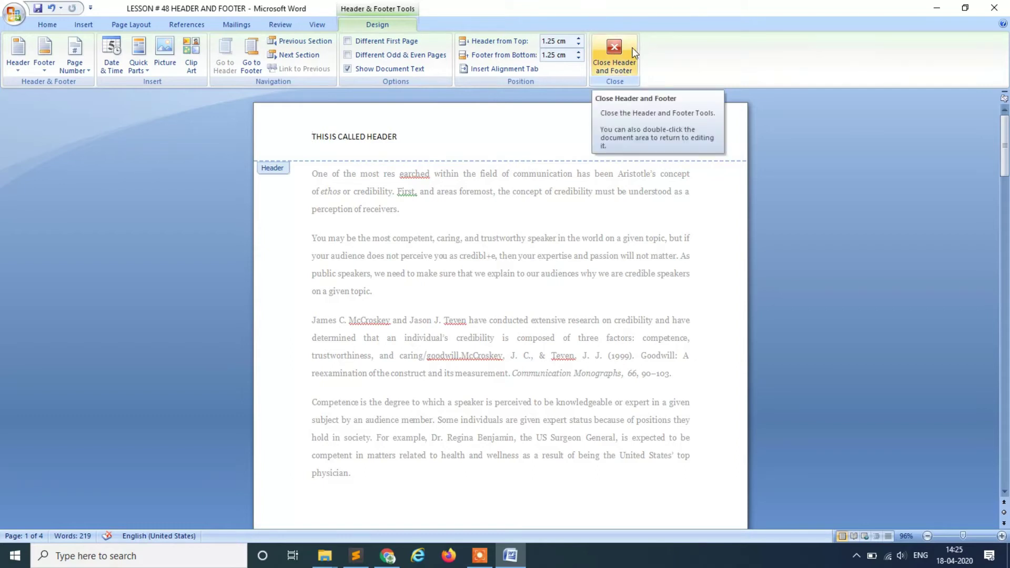
pyautogui.click(614, 52)
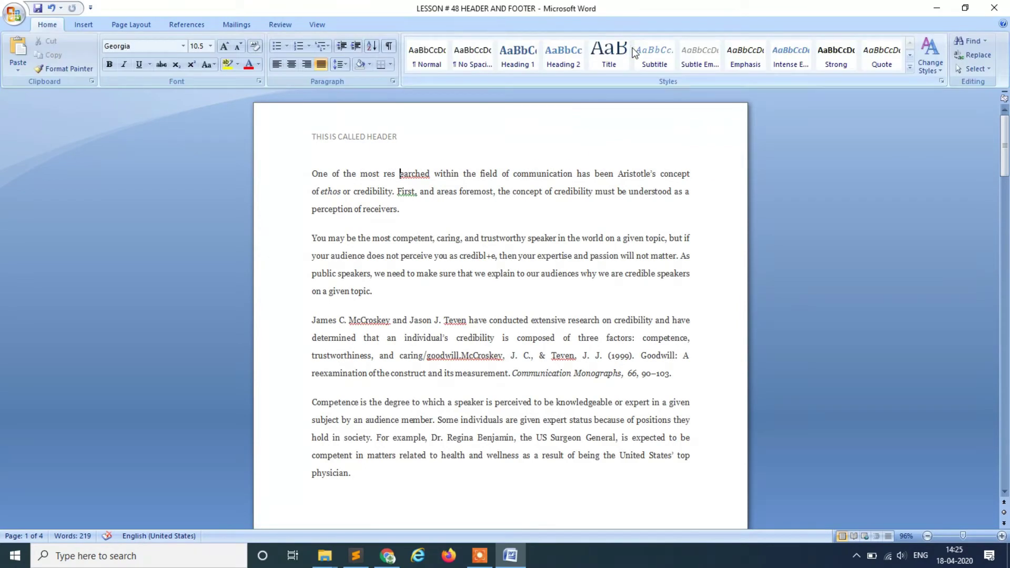
pyautogui.press('Down')
pyautogui.press('Down')
pyautogui.press('Down')
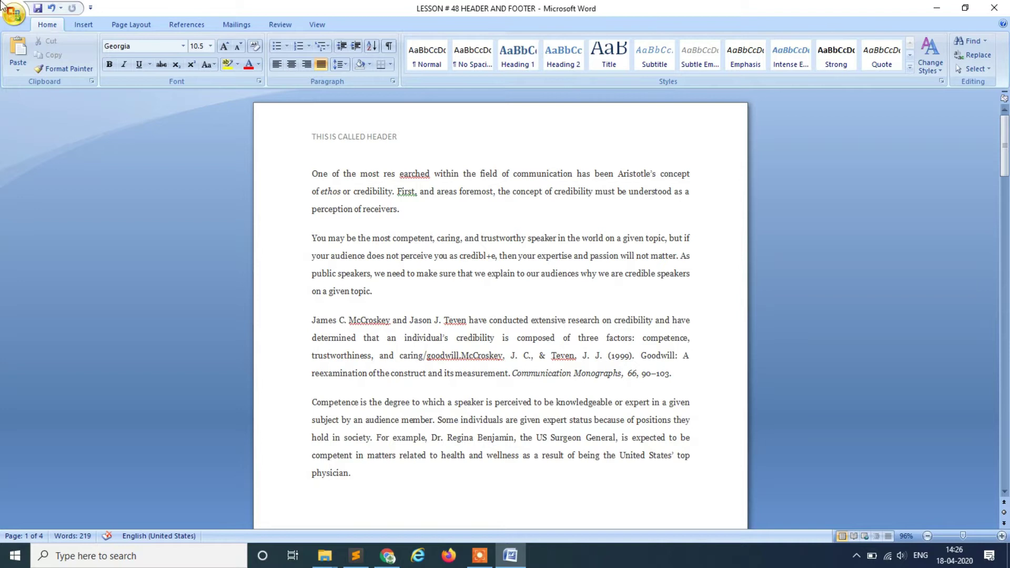
# Step: Insert a Blank footer reading 'THIS IS CALLED FOOTER', then return to the body
pyautogui.click(74, 27)
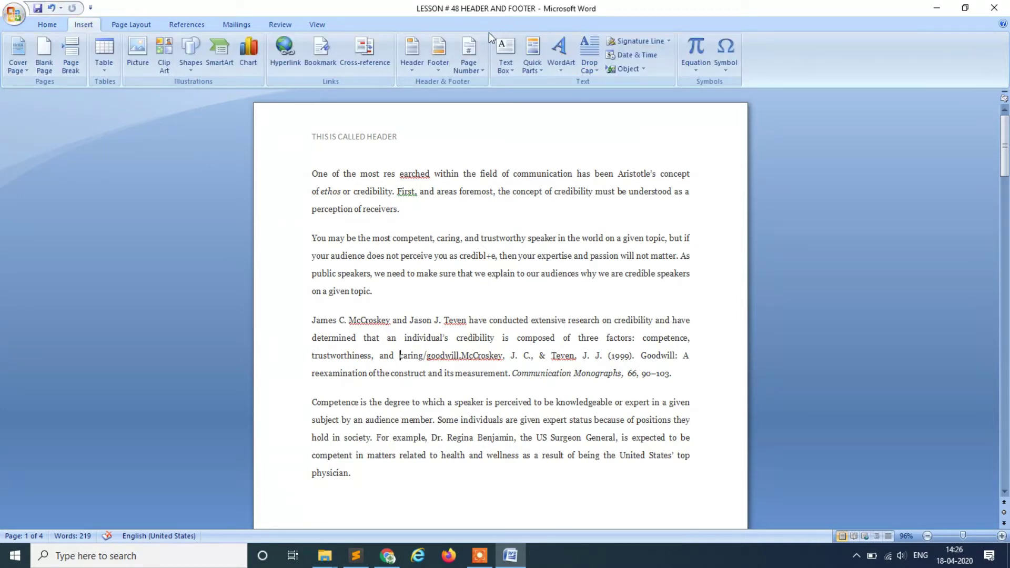
pyautogui.click(431, 66)
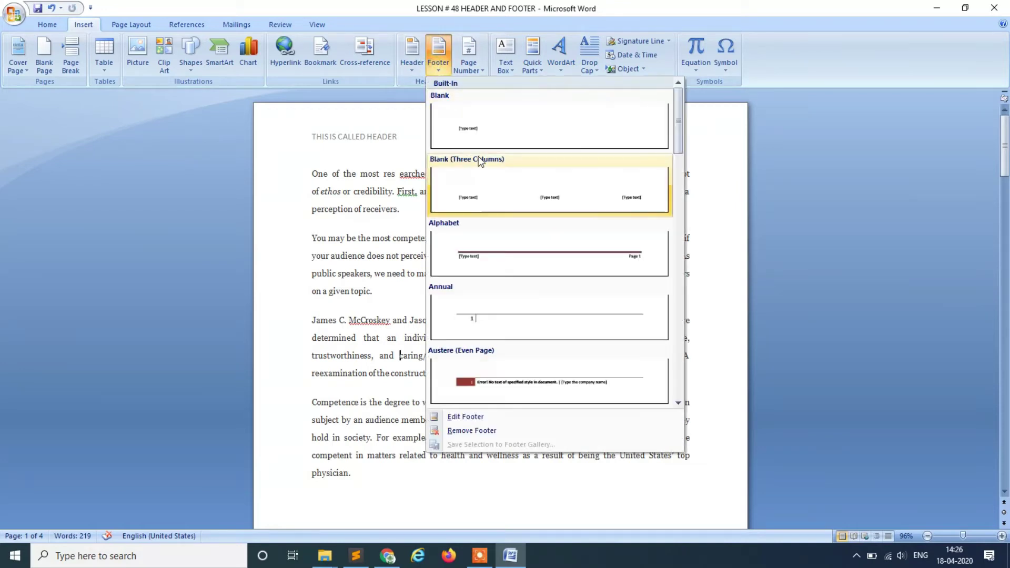
pyautogui.click(478, 134)
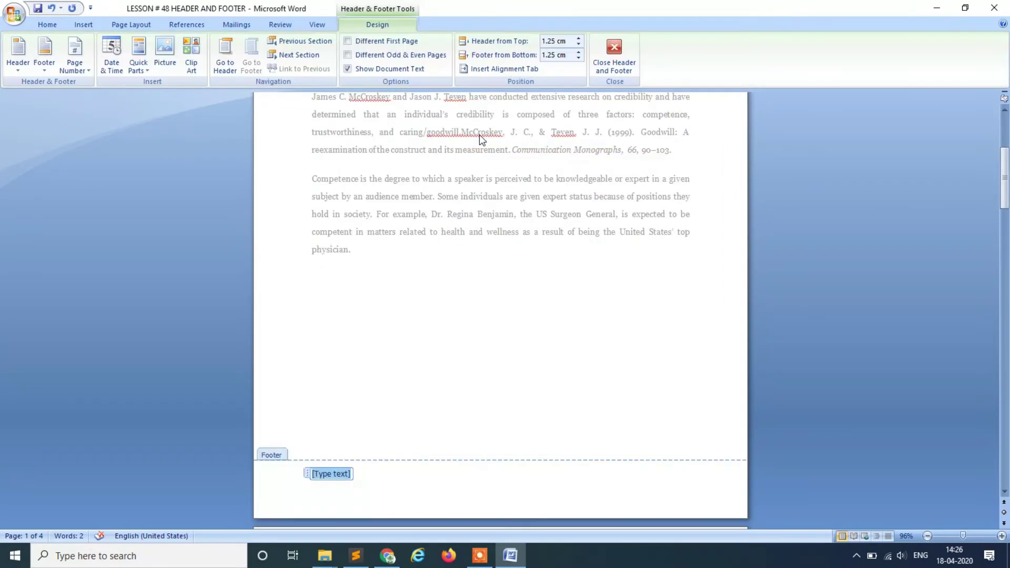
pyautogui.write('THI')
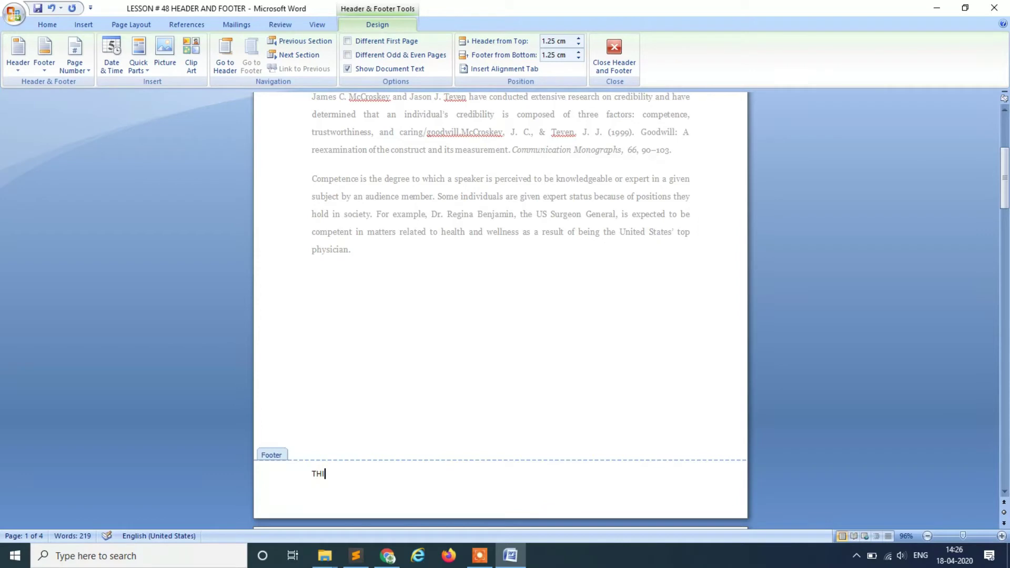
pyautogui.write('S IS CALLED F')
pyautogui.write('OOTER')
pyautogui.press('Return')
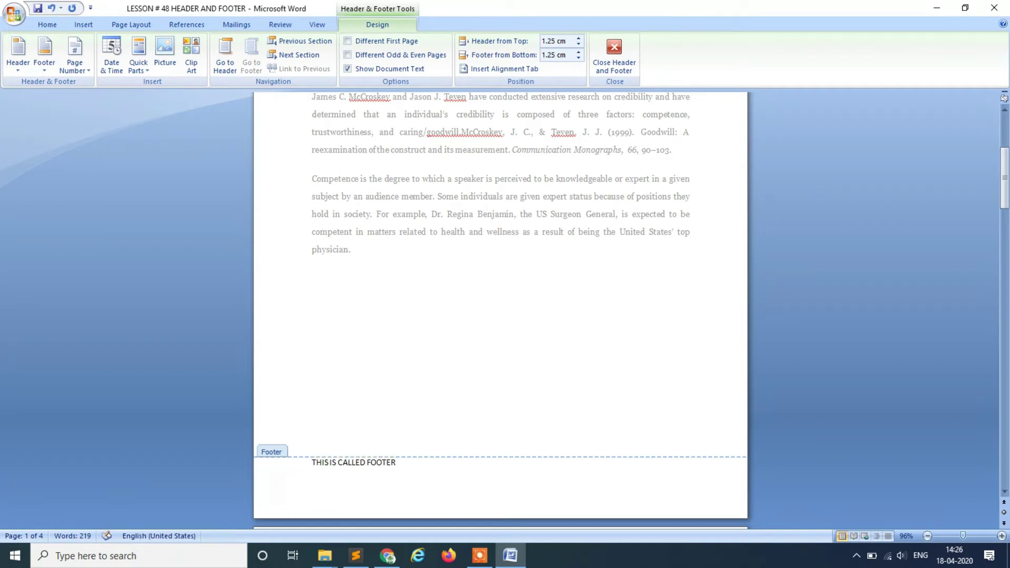
pyautogui.doubleClick(480, 135)
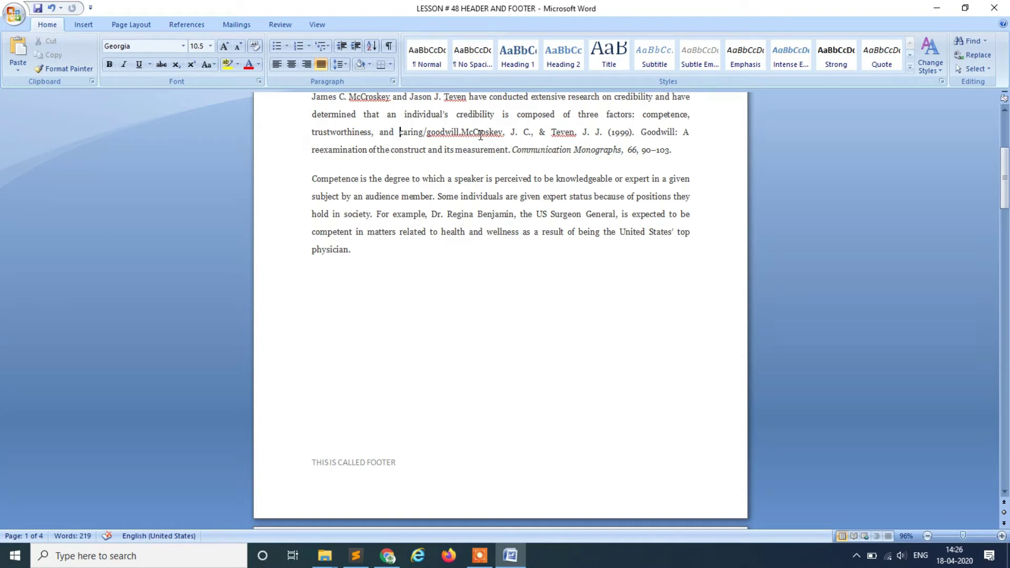
# Step: Check the footer and page 2's header, return to the top, and reopen the header
pyautogui.scroll(-6, 480, 135)
pyautogui.click(479, 136)
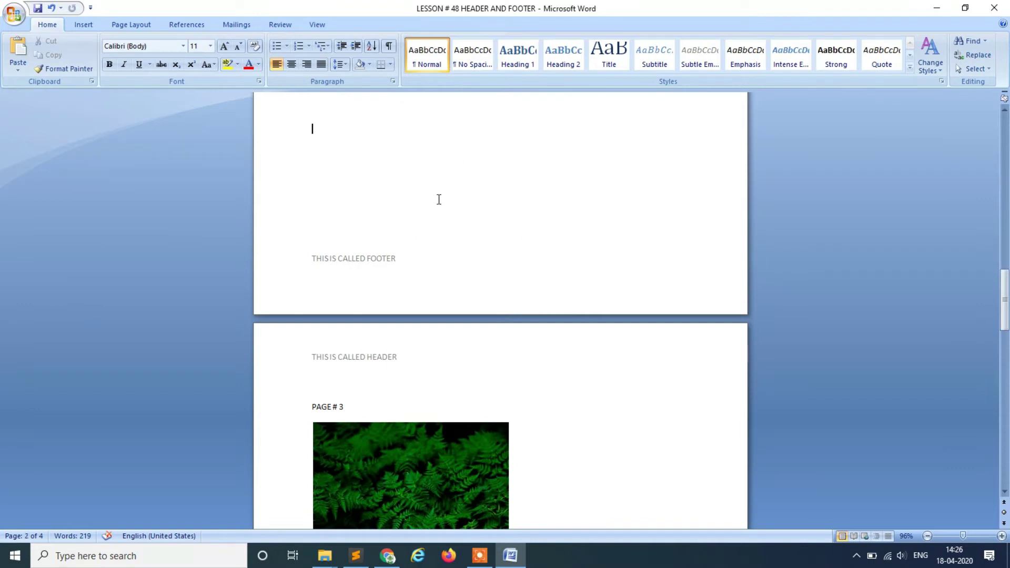
pyautogui.press('Up')
pyautogui.press('Up')
pyautogui.press('Up')
pyautogui.press('Up')
pyautogui.press('Up')
pyautogui.press('Up')
pyautogui.press('Up')
pyautogui.press('Up')
pyautogui.press('Up')
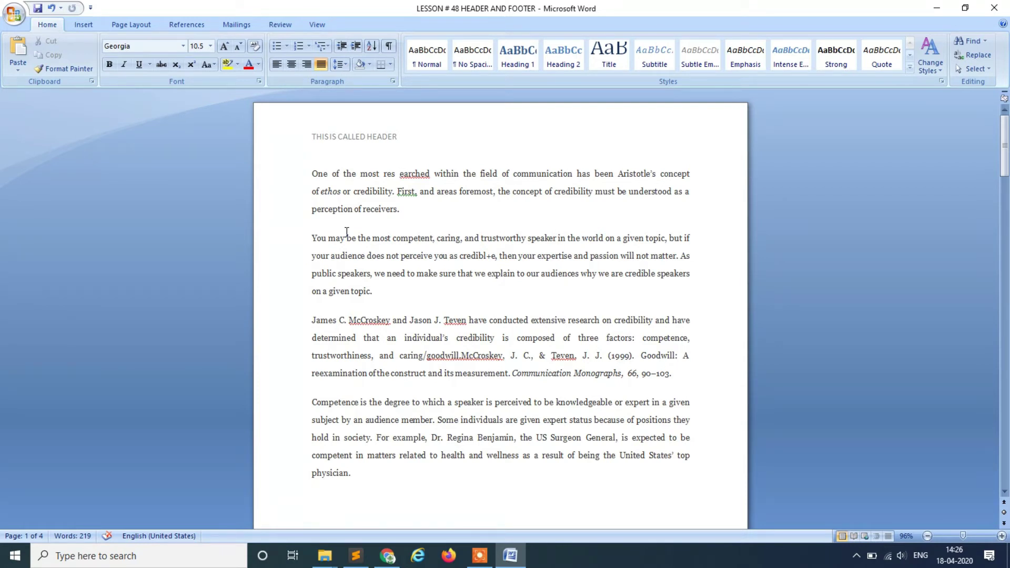
pyautogui.doubleClick(392, 138)
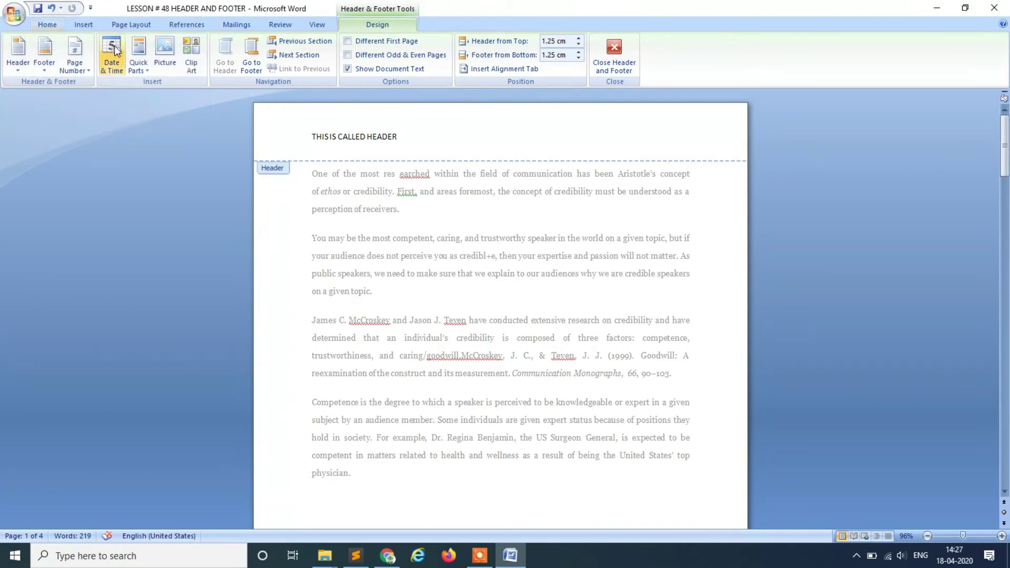
# Step: Close header editing and return to the essay body with the Insert commands showing
pyautogui.doubleClick(361, 164)
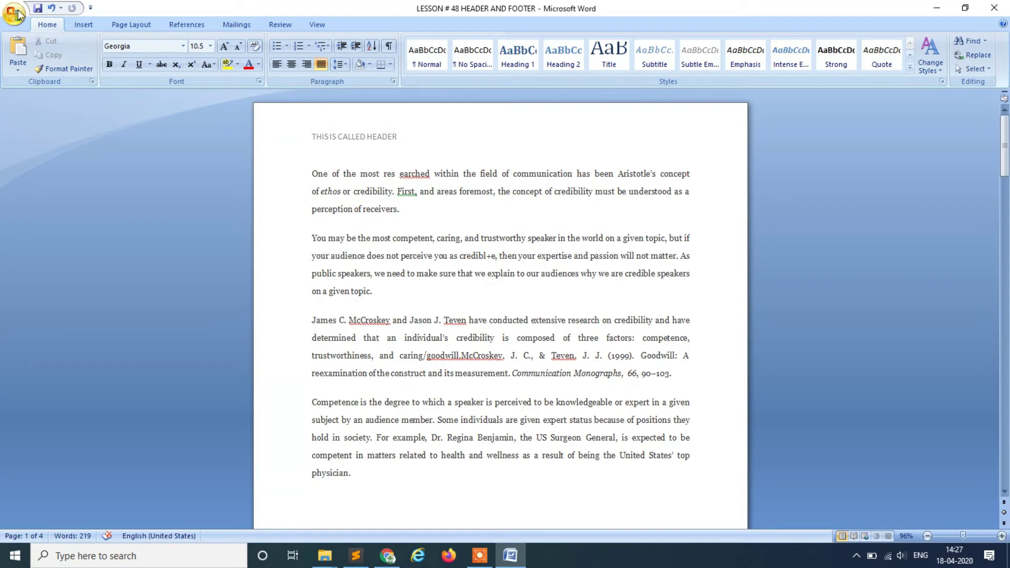
pyautogui.click(93, 27)
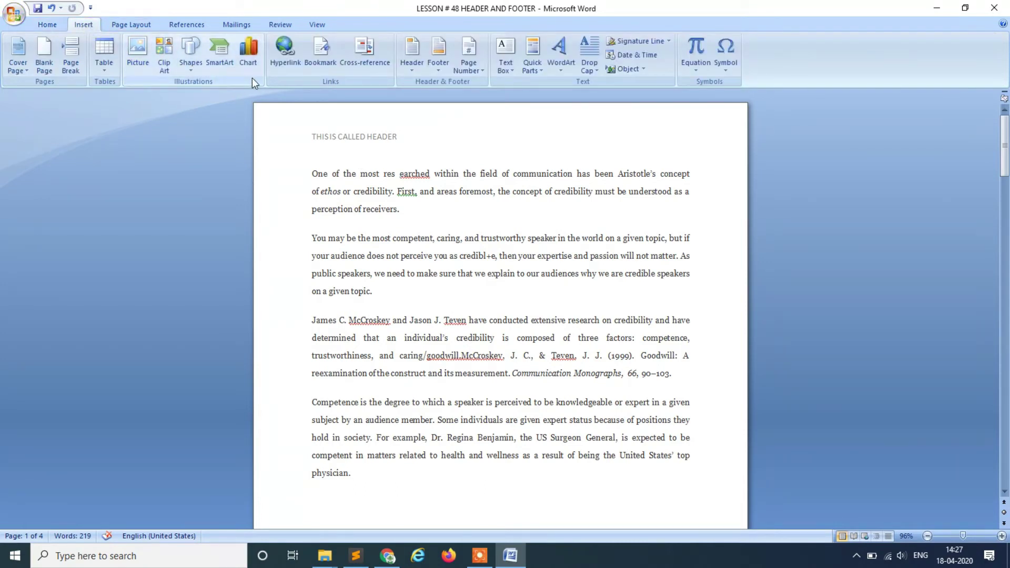
# Step: Open the existing header through Edit Header, then exit back to the body
pyautogui.click(404, 53)
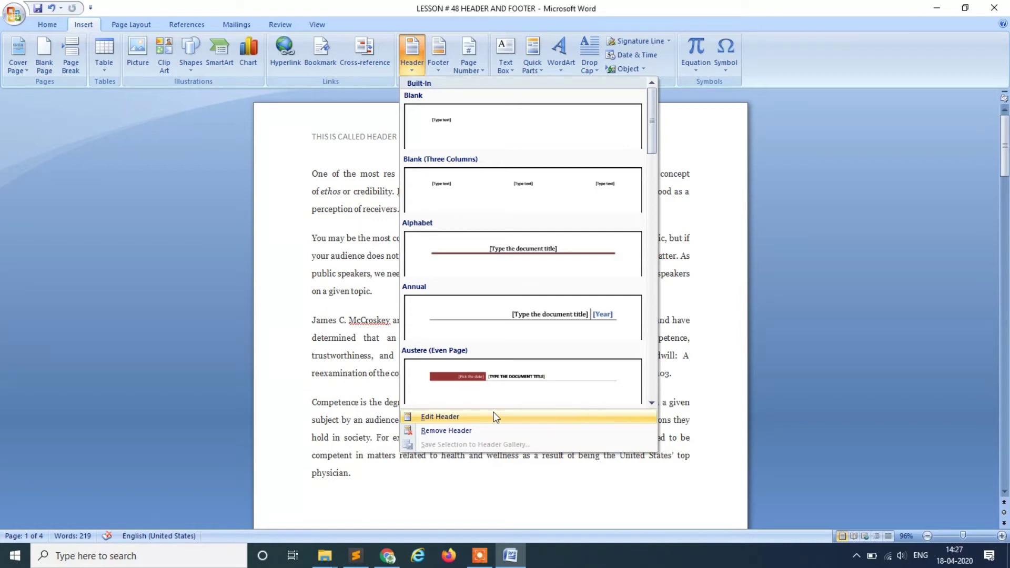
pyautogui.click(495, 417)
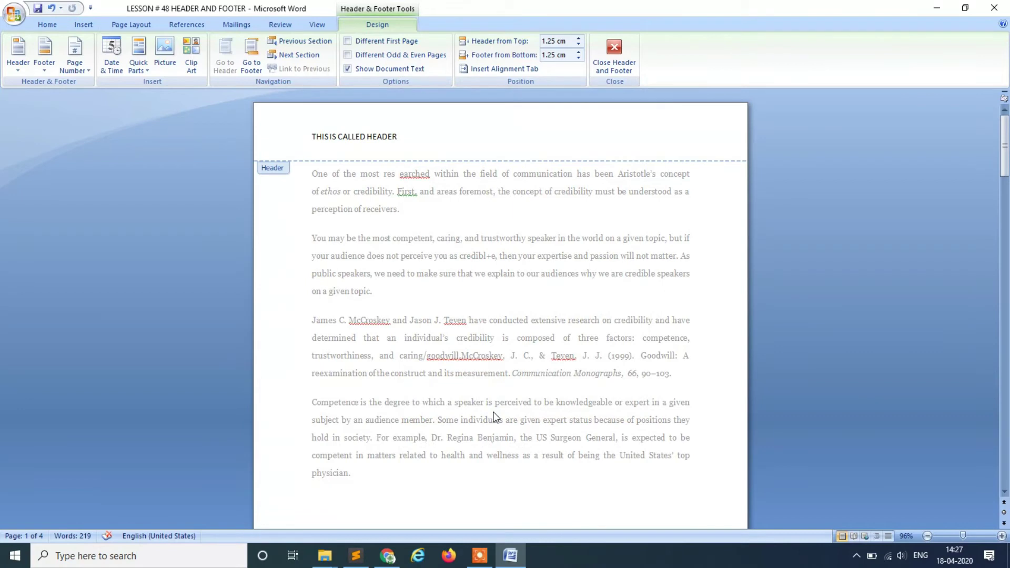
pyautogui.doubleClick(495, 413)
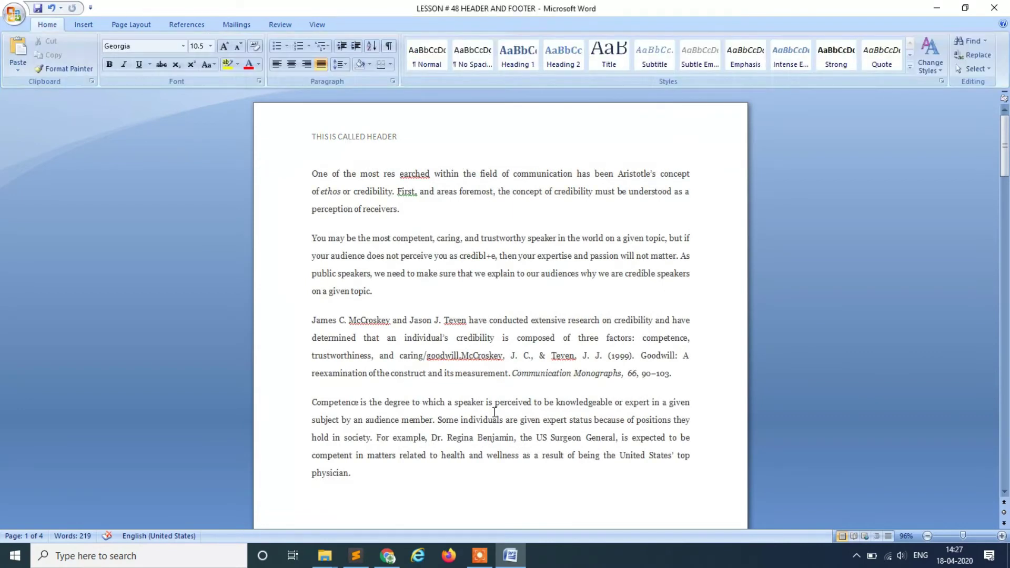
# Step: Remove the header using the Header menu's Remove Header option
pyautogui.click(87, 26)
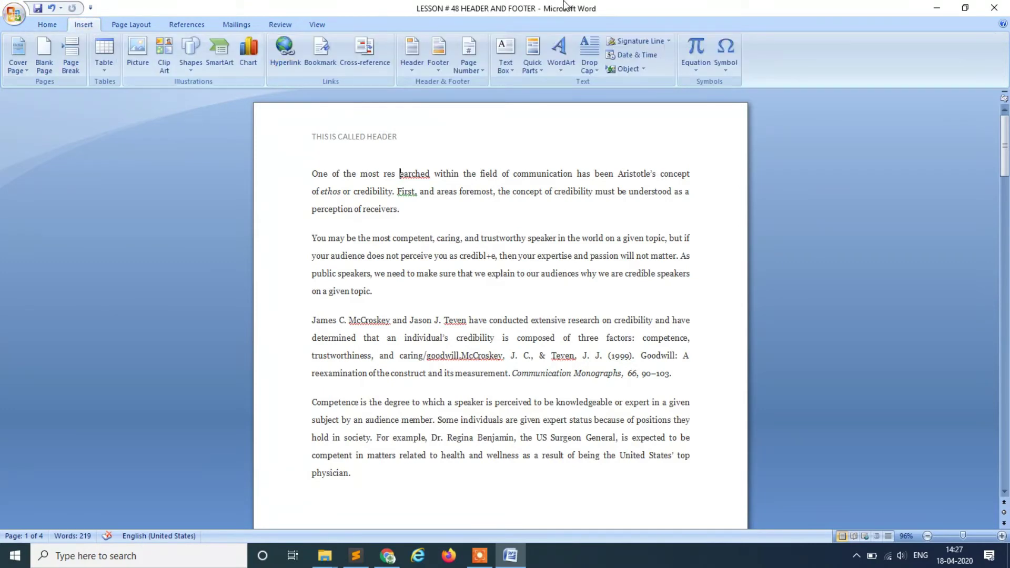
pyautogui.click(415, 58)
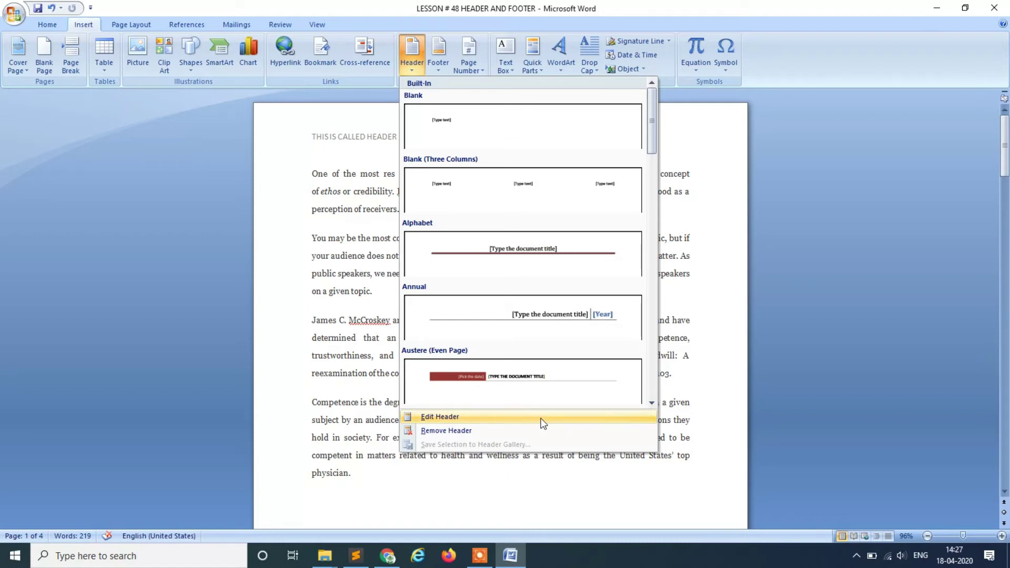
pyautogui.press('Down')
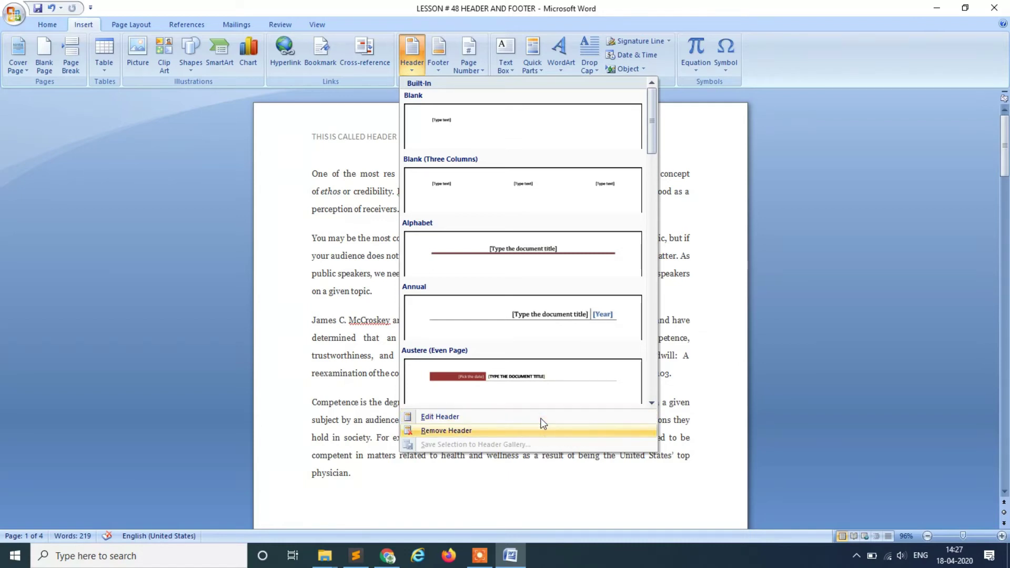
pyautogui.press('Return')
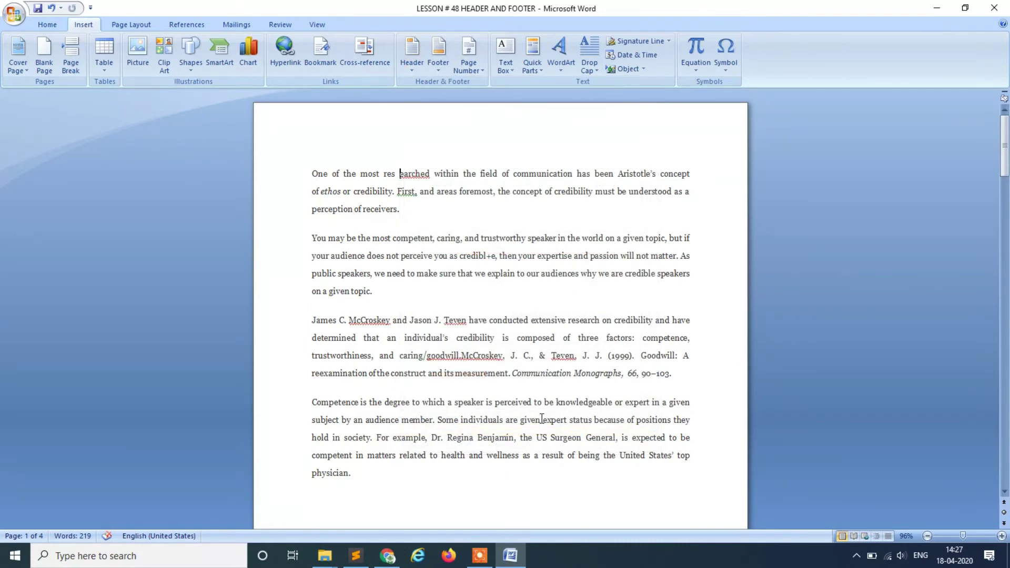
# Step: Jump to page 2 and back to page 1, then type and delete a stray S
pyautogui.press('pagedown')
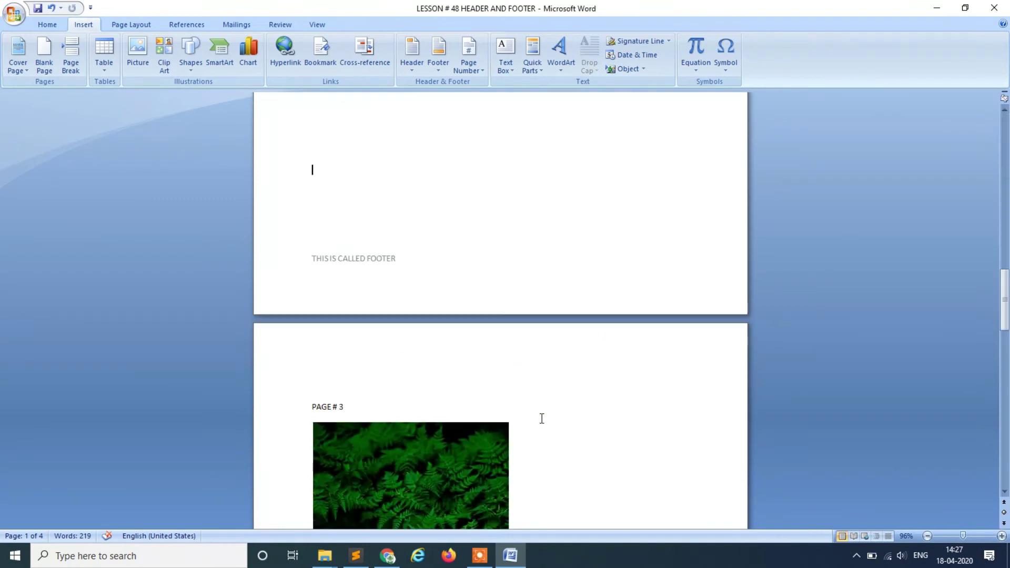
pyautogui.press('pageup')
pyautogui.press('pageup')
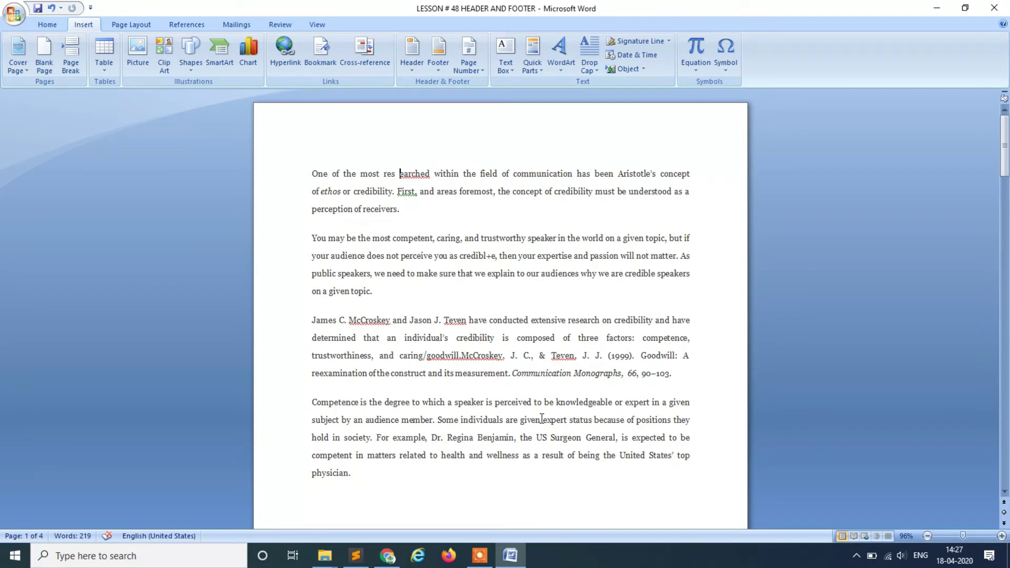
pyautogui.write('S')
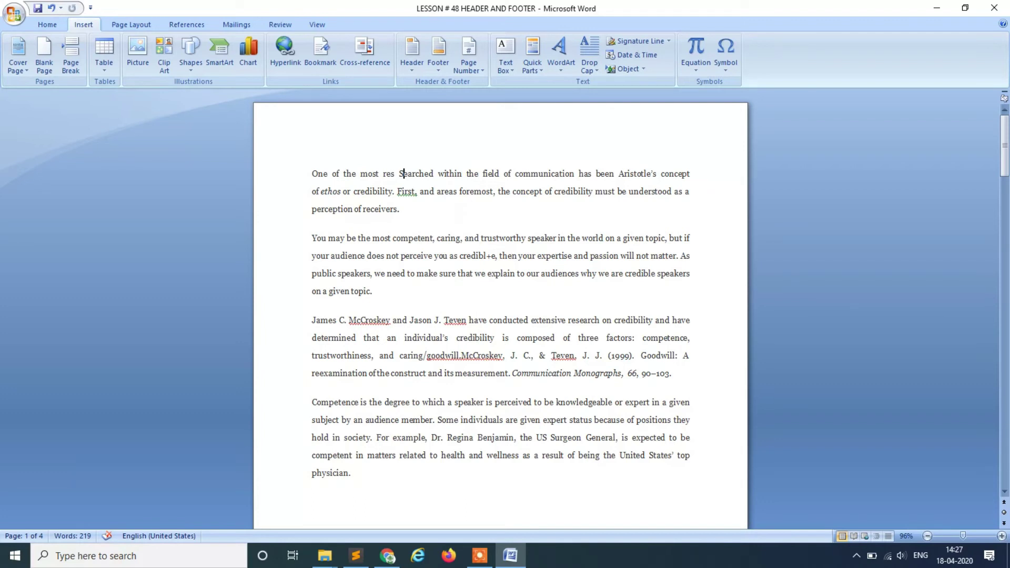
pyautogui.press('BackSpace')
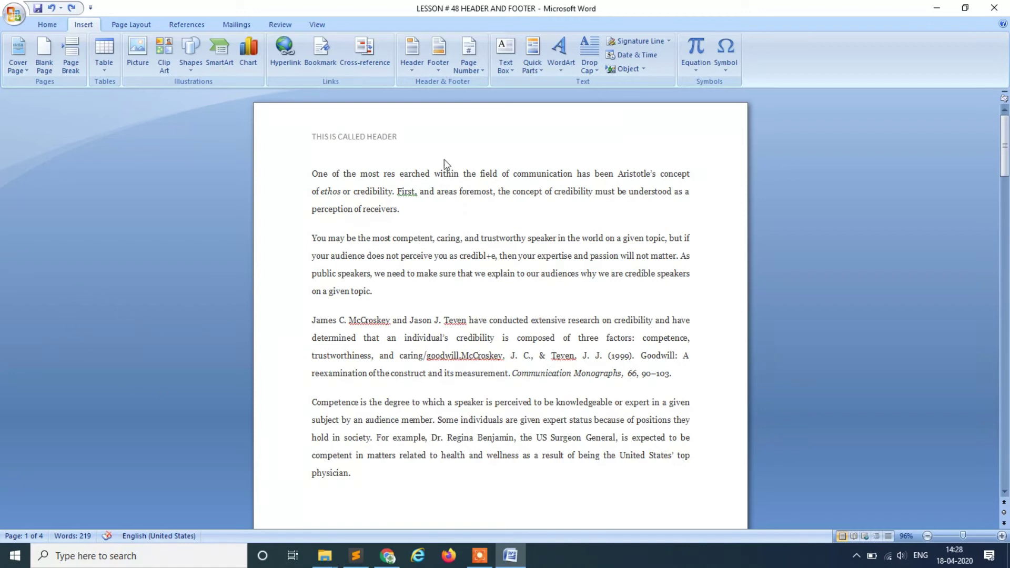
# Step: Choose Remove Header, then Remove Footer, and scroll to confirm the page bottom is empty
pyautogui.click(413, 50)
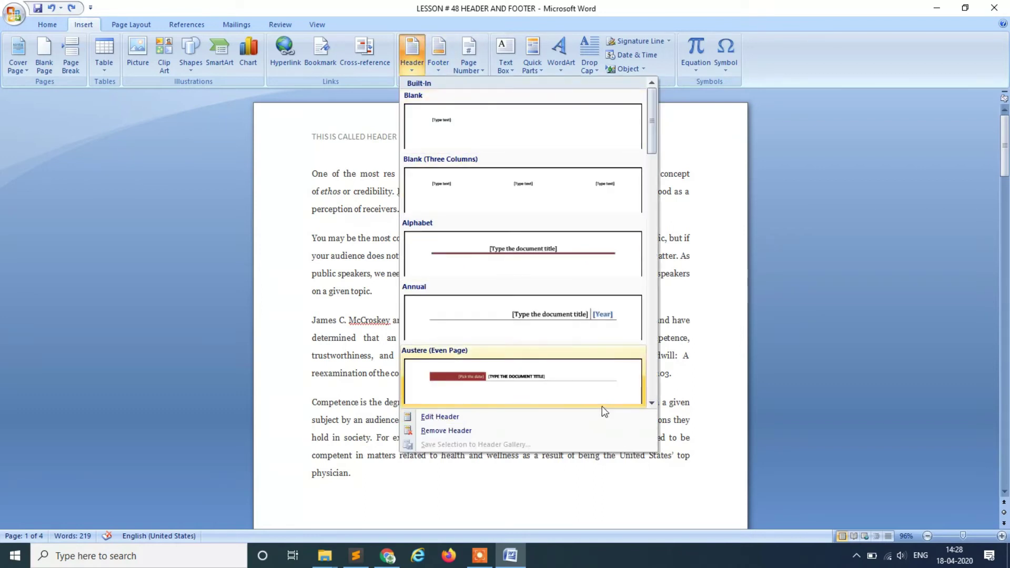
pyautogui.click(576, 427)
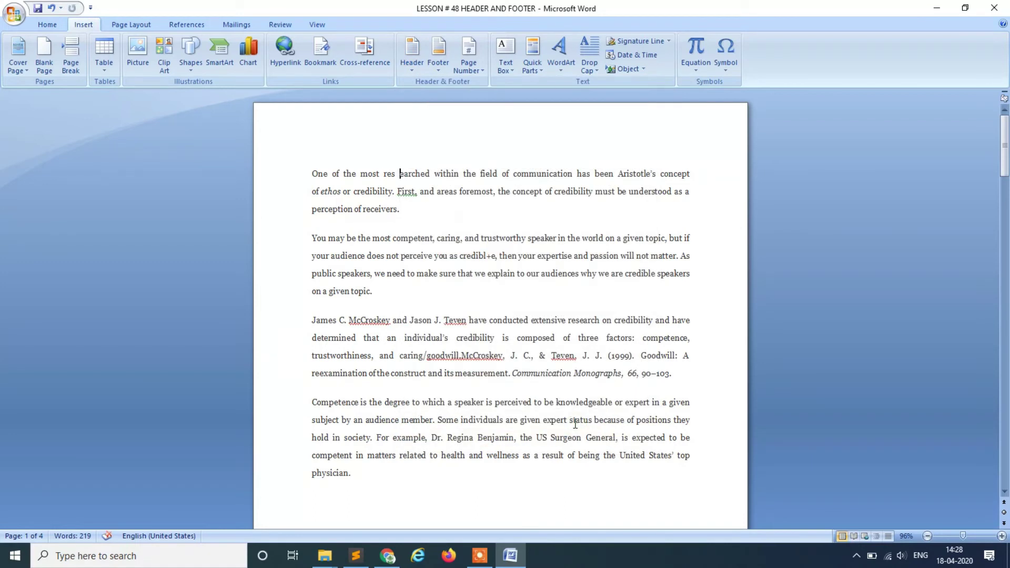
pyautogui.click(438, 53)
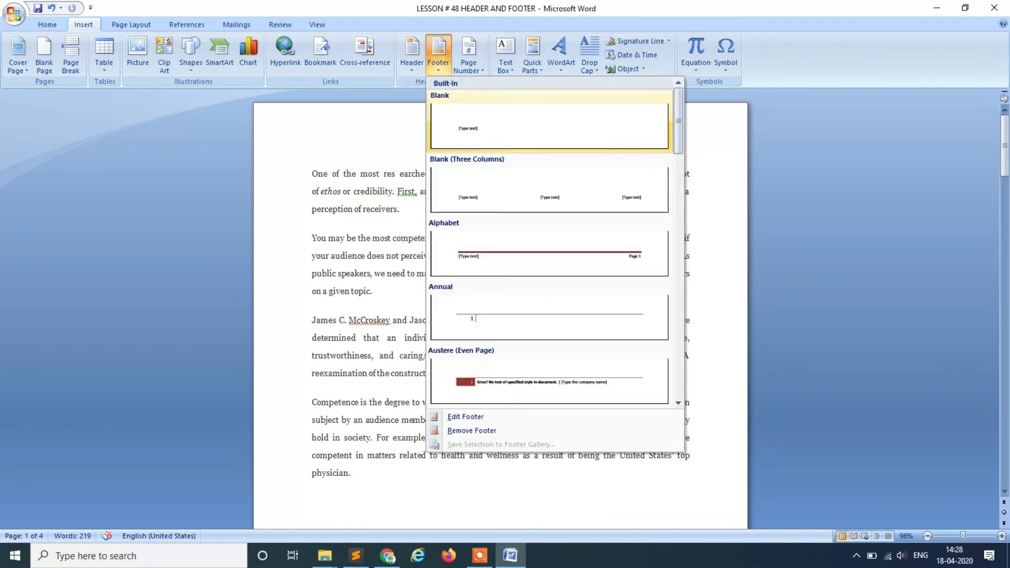
pyautogui.click(517, 424)
pyautogui.scroll(-10, 518, 425)
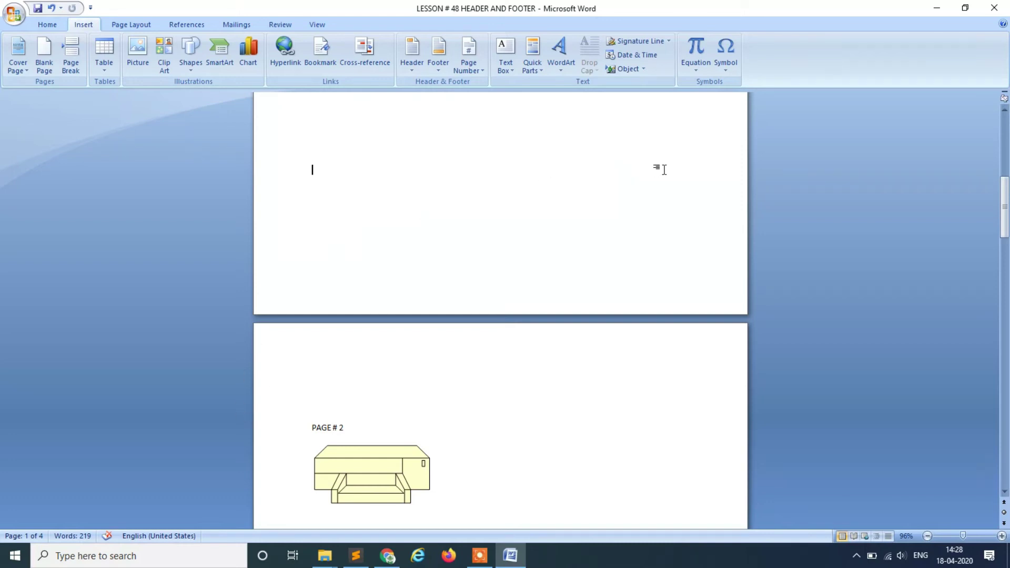
pyautogui.scroll(5, 628, 263)
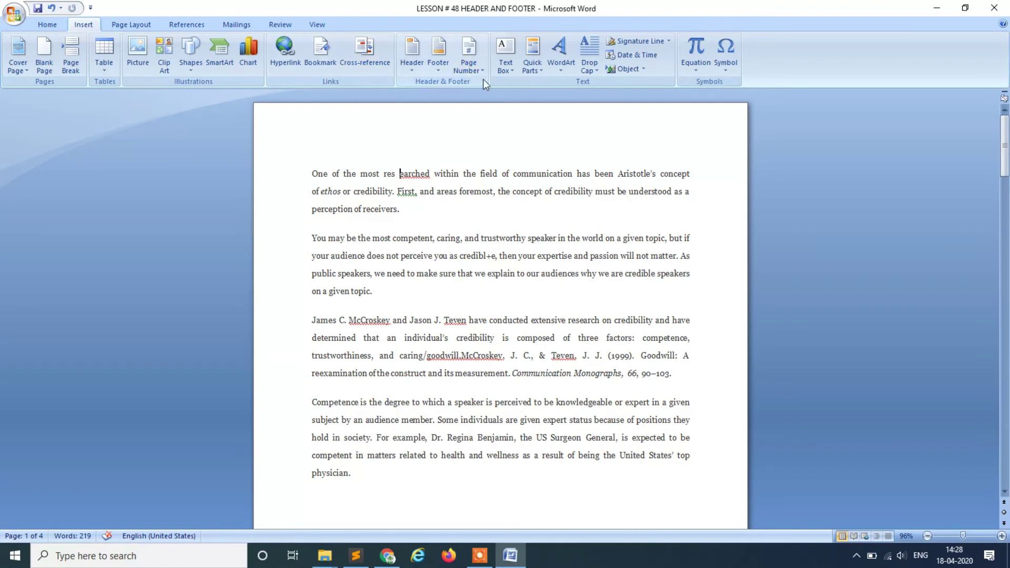
# Step: Insert the Alphabet header with the title 'THIS IS PAGE 1', then return to the body
pyautogui.click(418, 68)
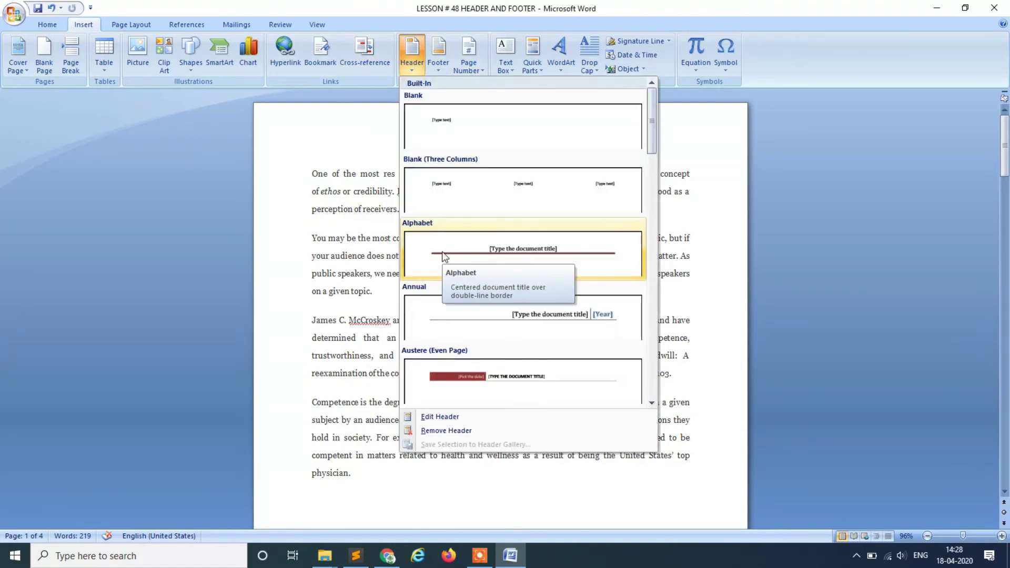
pyautogui.press('Escape')
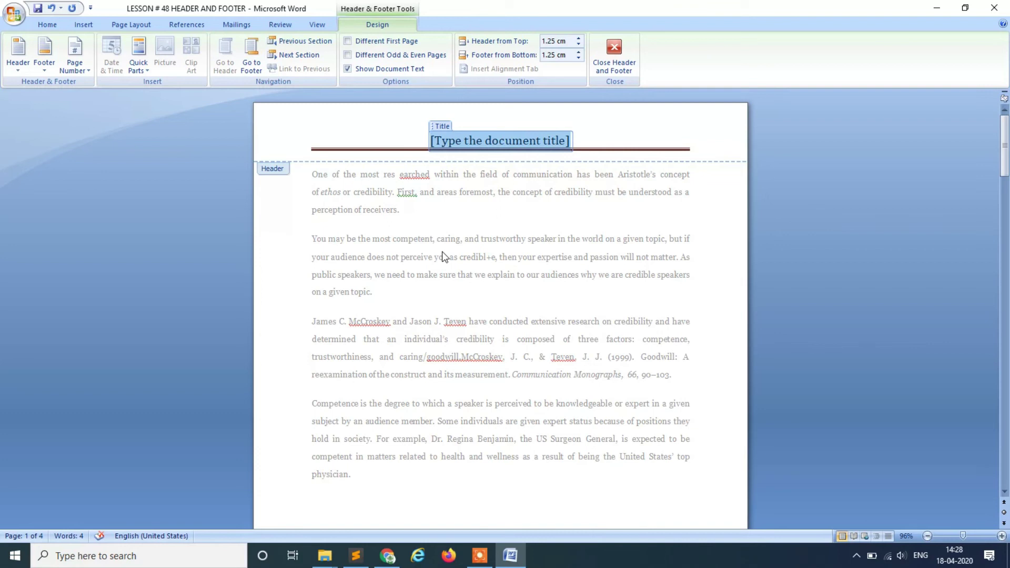
pyautogui.write('THIS')
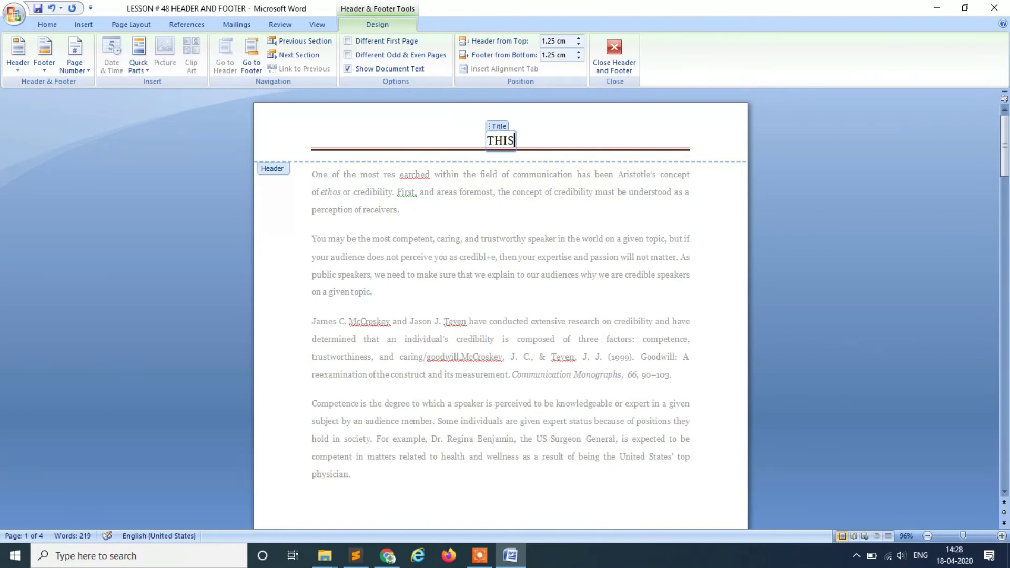
pyautogui.write(' IS PAGE')
pyautogui.write(' 1')
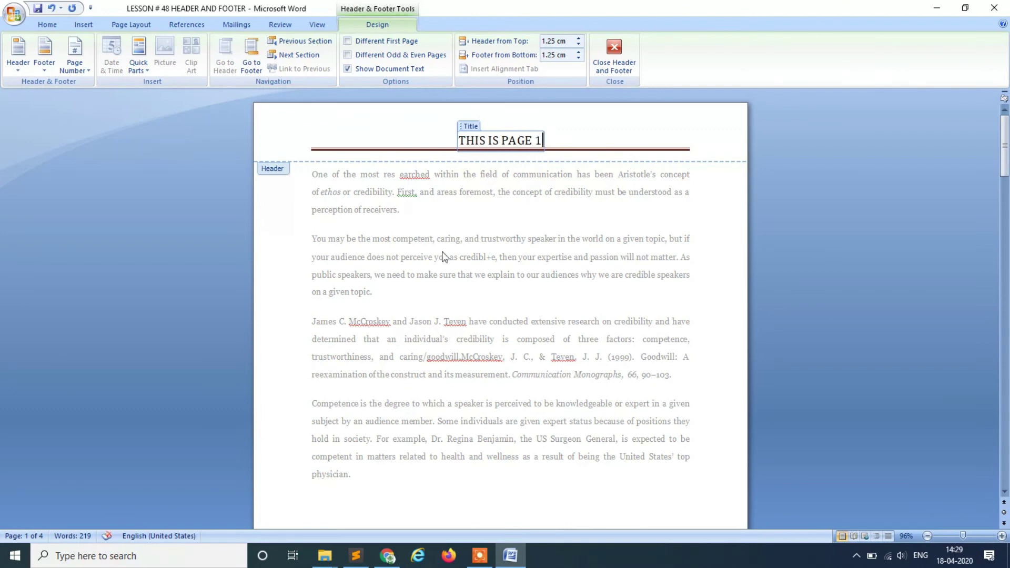
pyautogui.write('`')
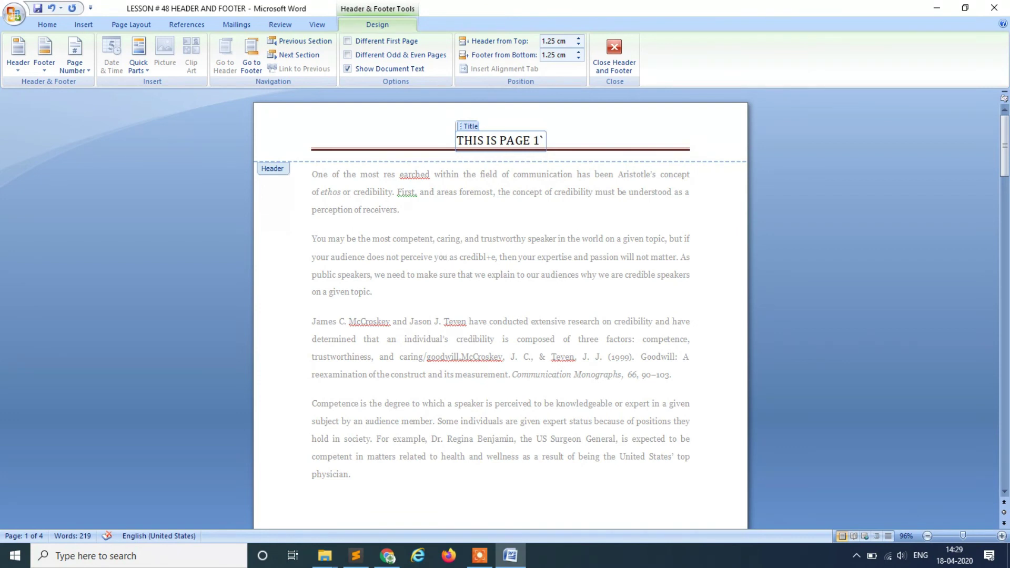
pyautogui.doubleClick(387, 174)
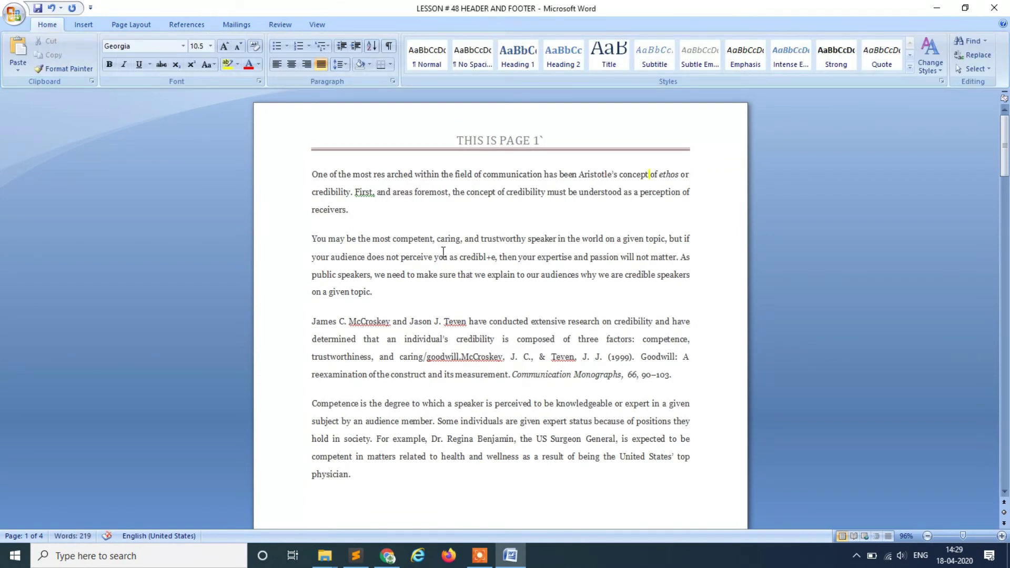
pyautogui.press('pagedown')
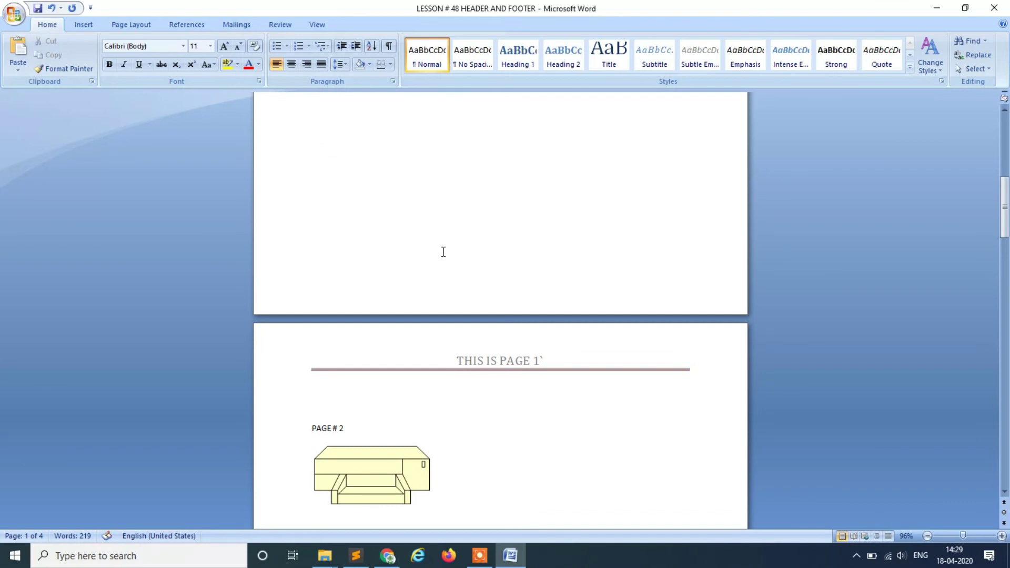
pyautogui.press('pageup')
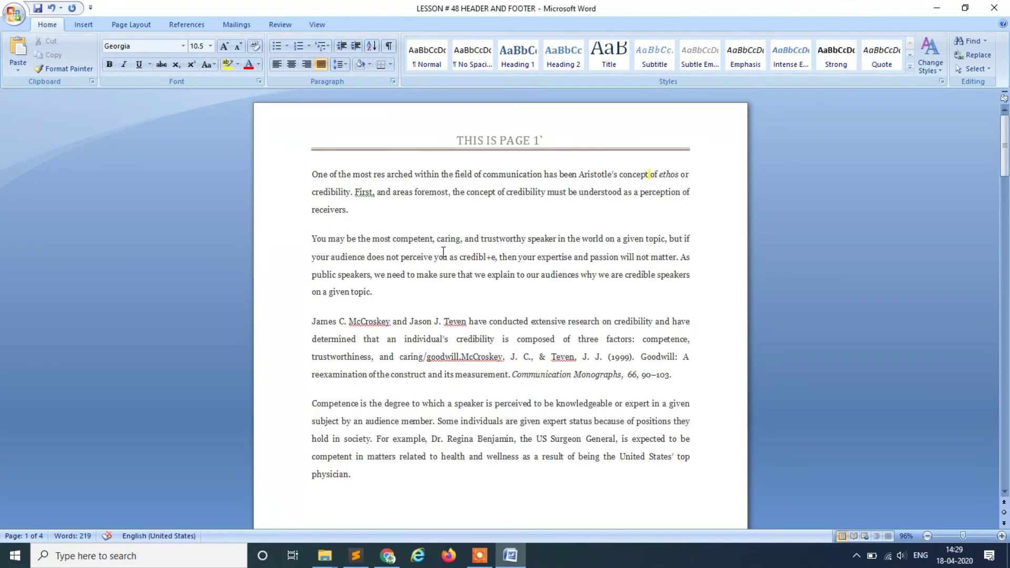